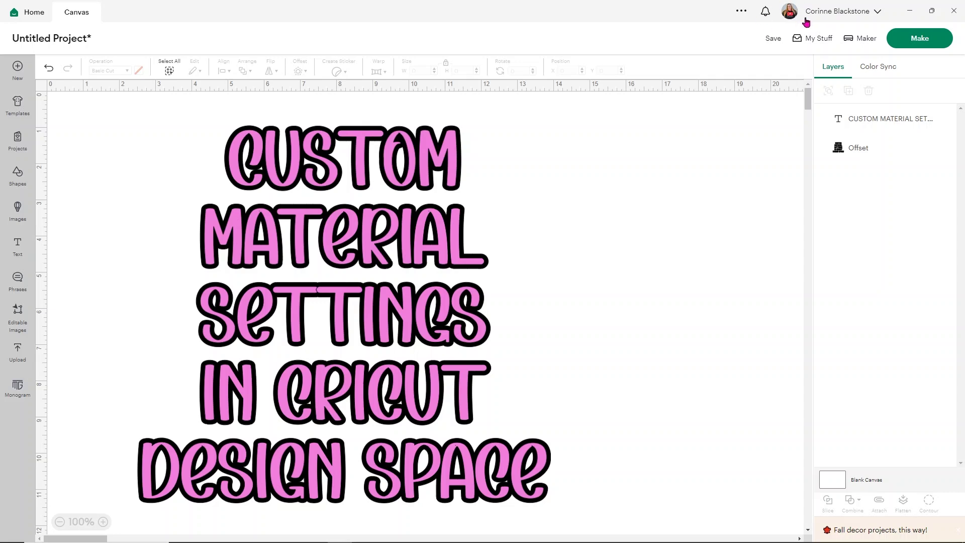
Open Settings from the account name menu at the top right.
click(877, 15)
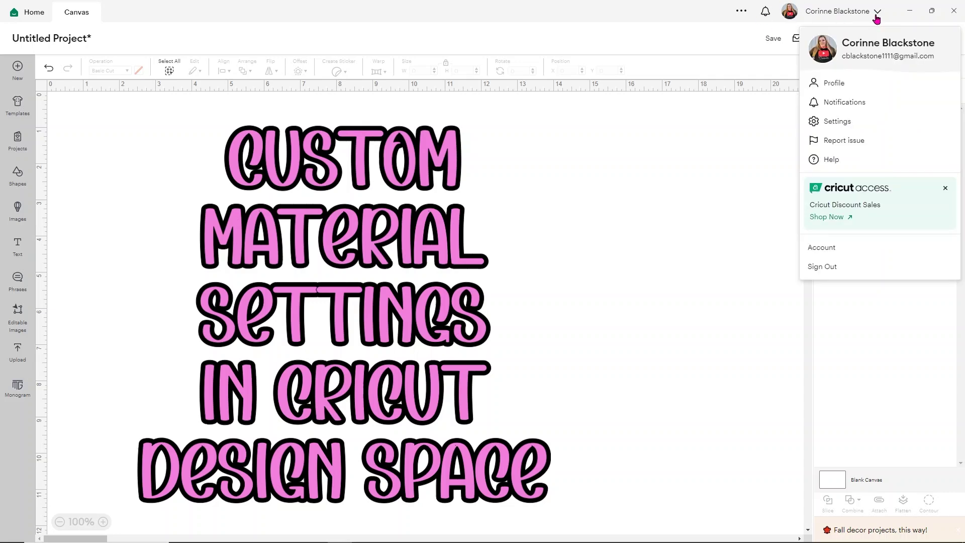
click(835, 123)
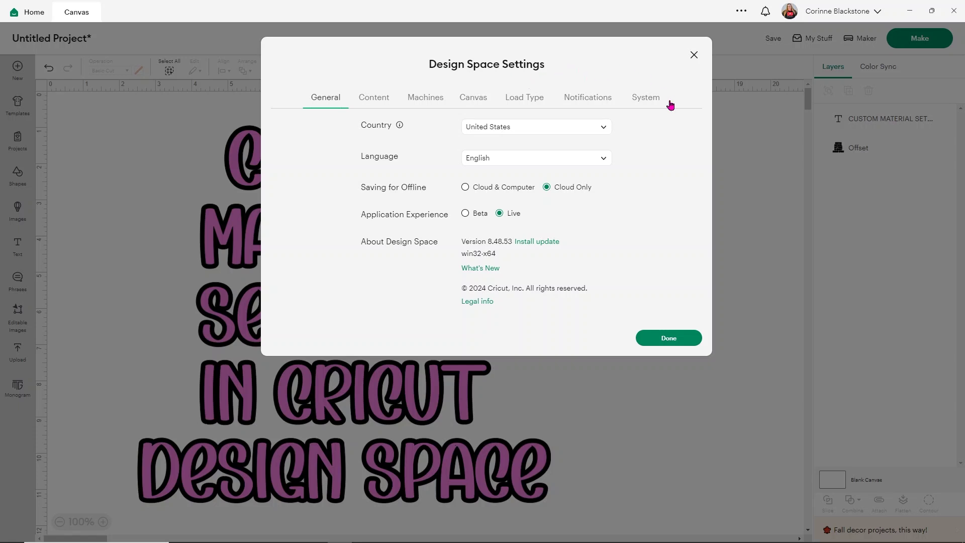
Switch Settings to the Machines page, briefly checking the Machine Care device list.
click(431, 102)
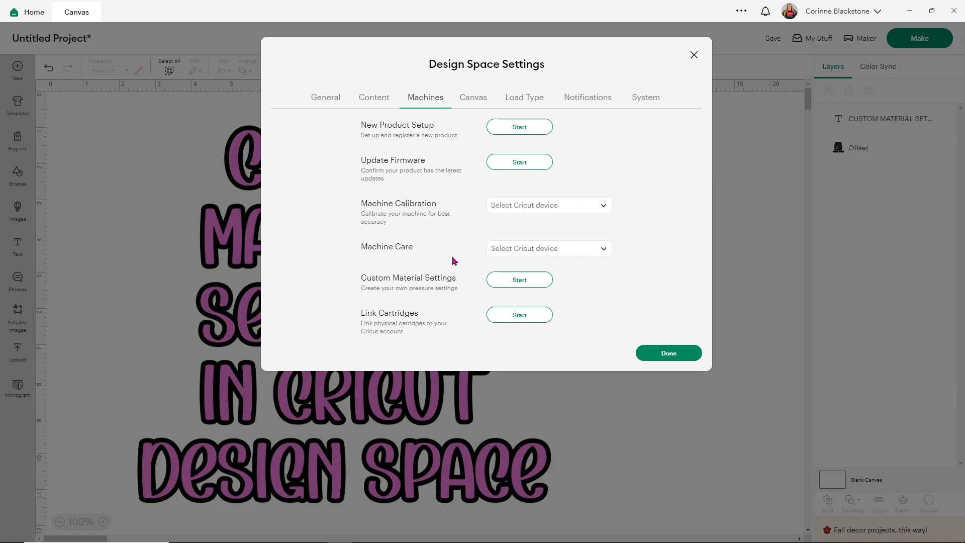
click(520, 254)
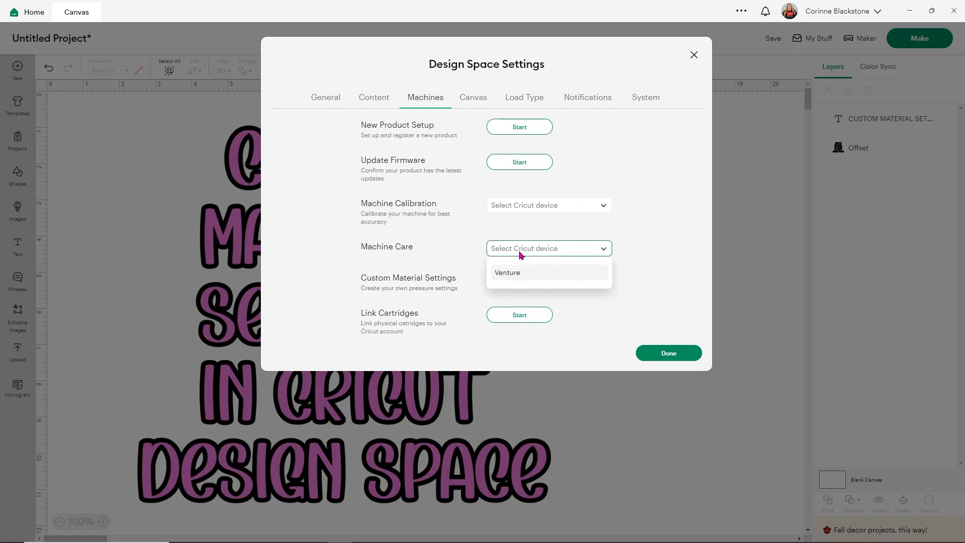
click(518, 251)
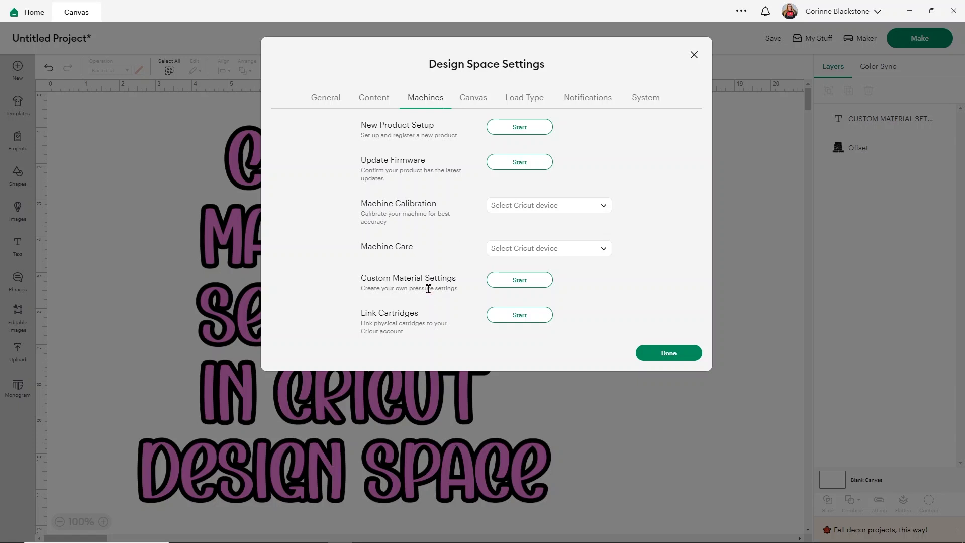
Start Custom Material Settings and select the Maker : D729 Bluetooth to list its materials.
click(516, 285)
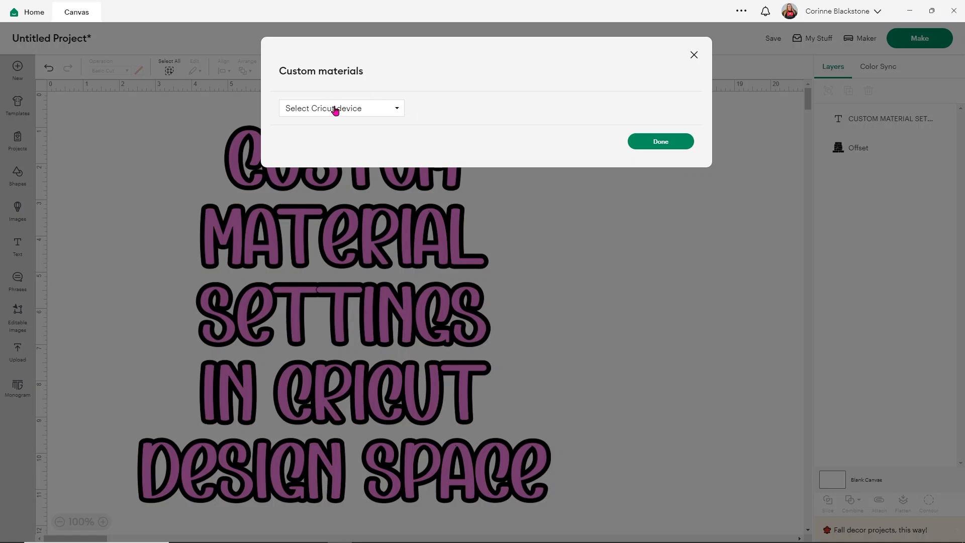
click(370, 109)
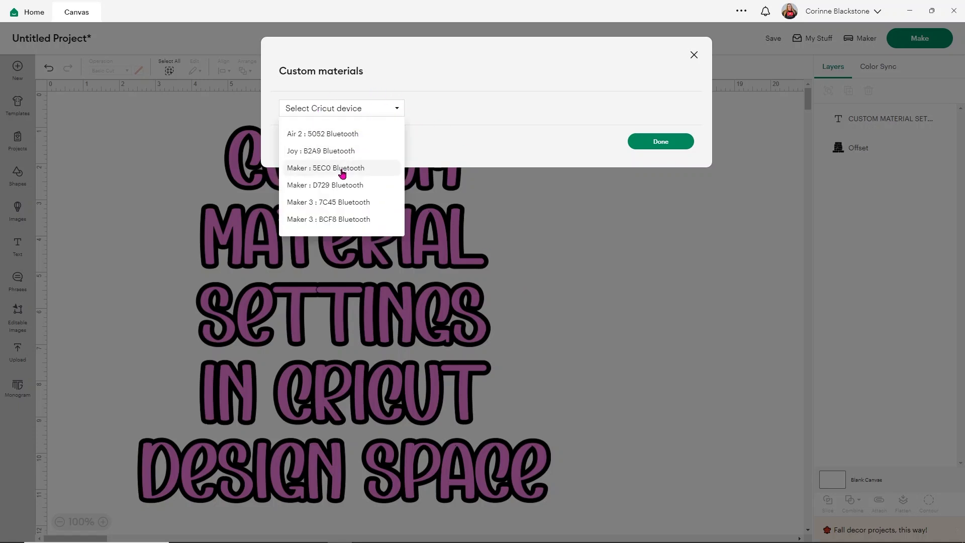
click(338, 186)
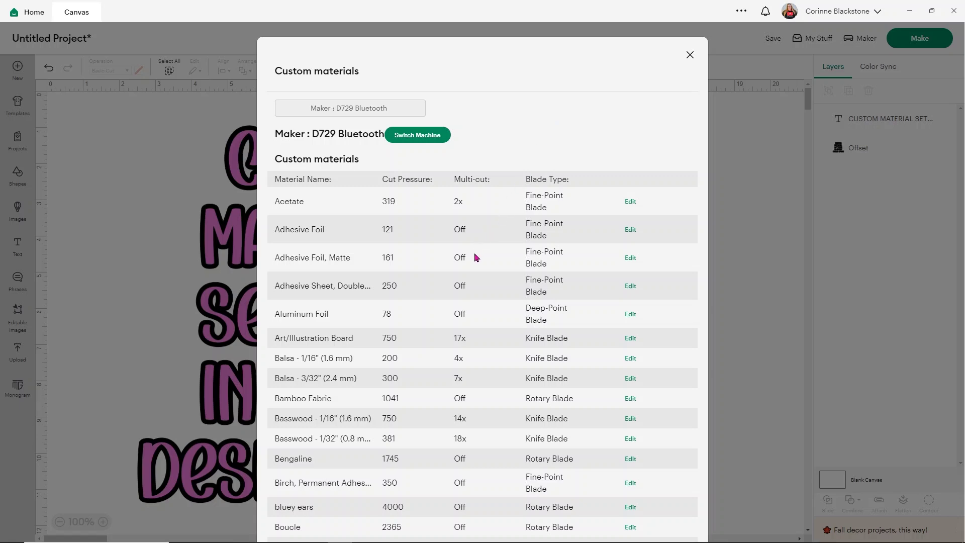
scroll(474, 258, down, 10)
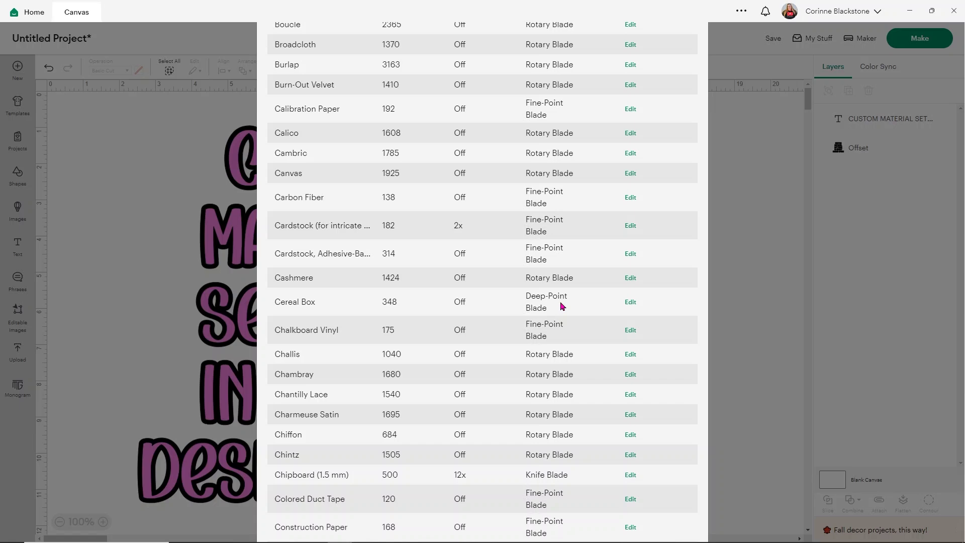
scroll(484, 326, down, 15)
scroll(483, 323, down, 20)
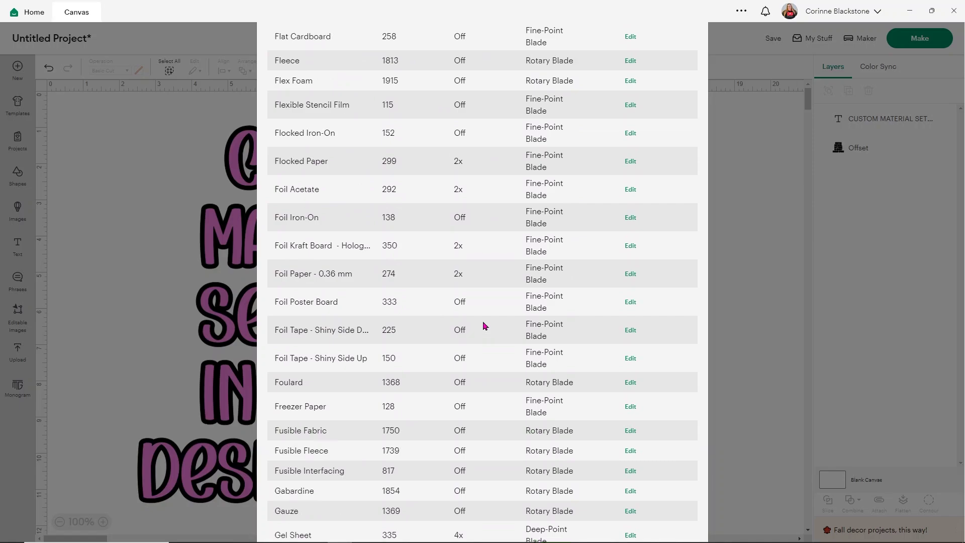
scroll(484, 326, down, 20)
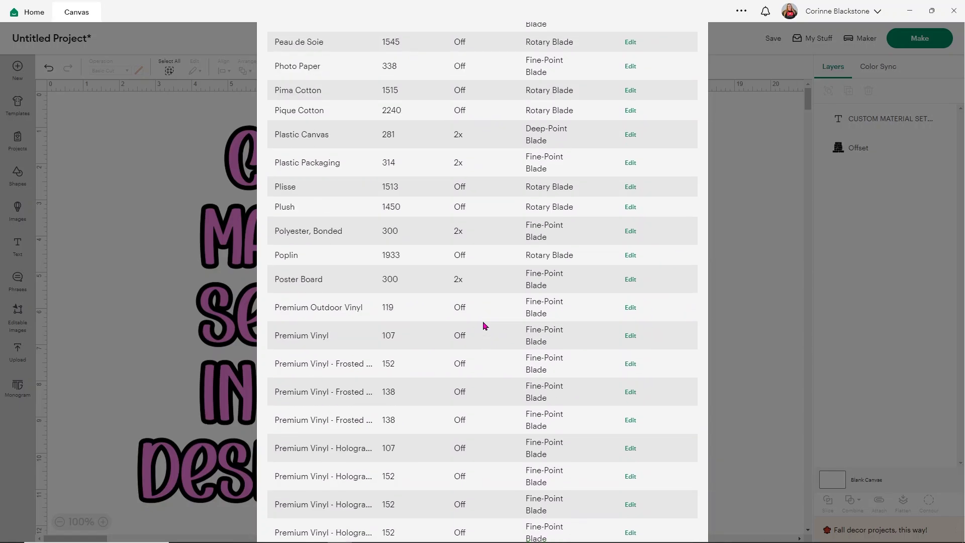
scroll(484, 326, down, 3)
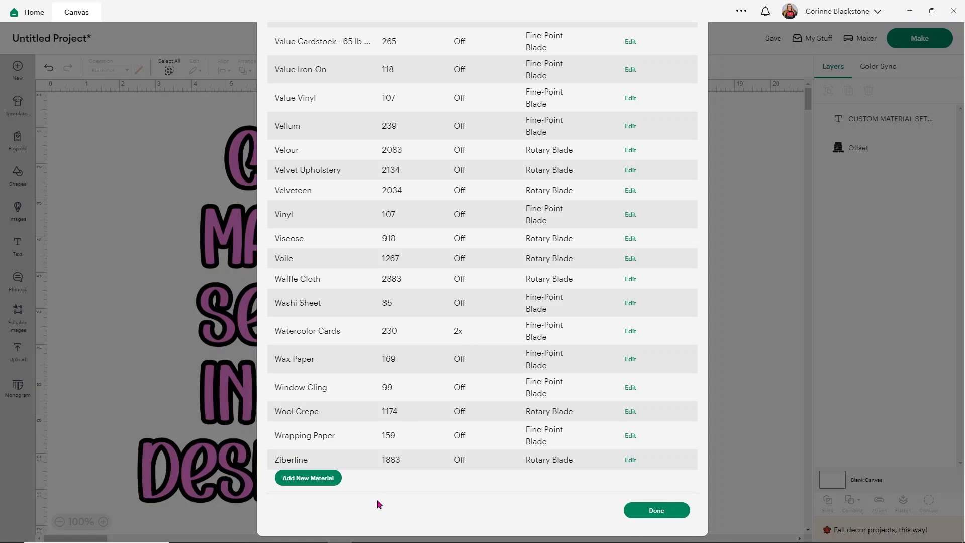
click(309, 478)
Add a new custom material named 'Puzzle cuts' and save it.
scroll(310, 480, down, 1)
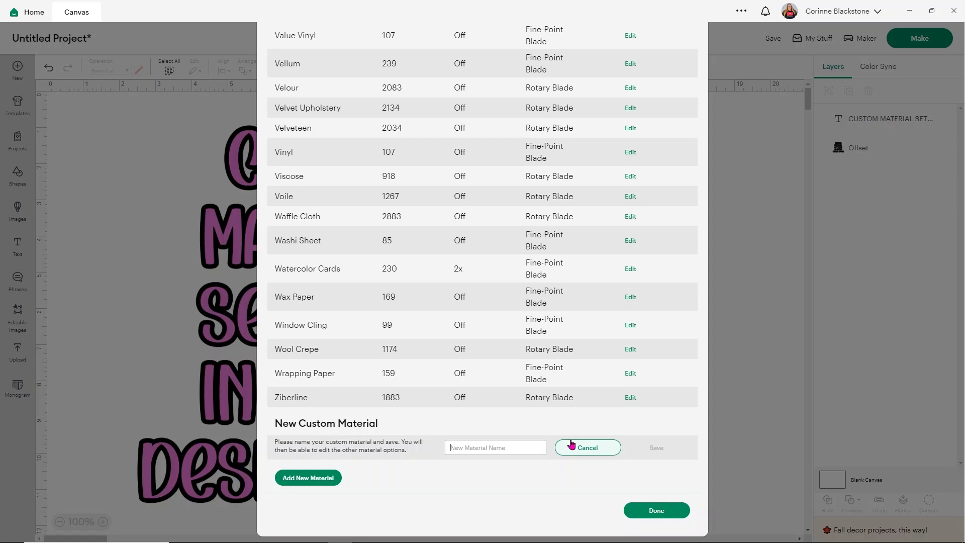
text(Puzzle)
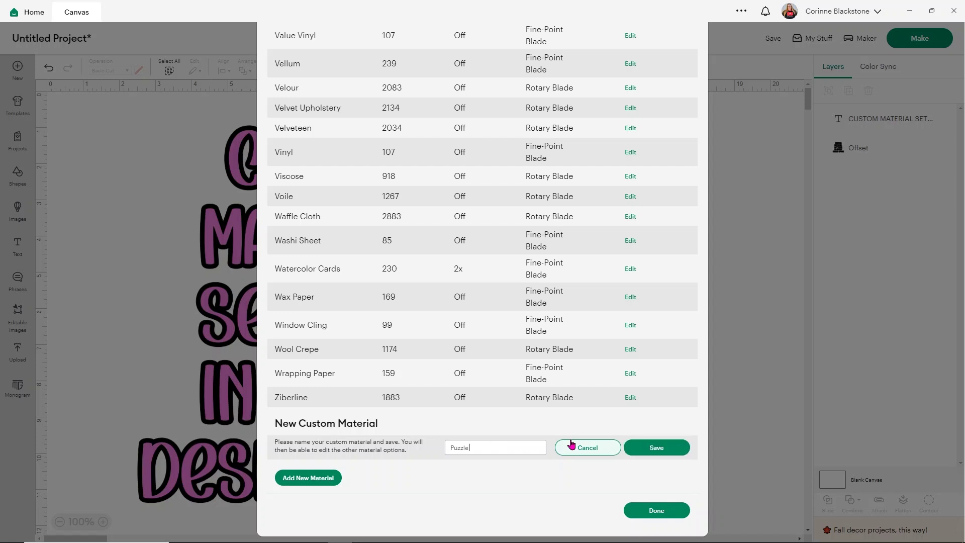
text( cuts)
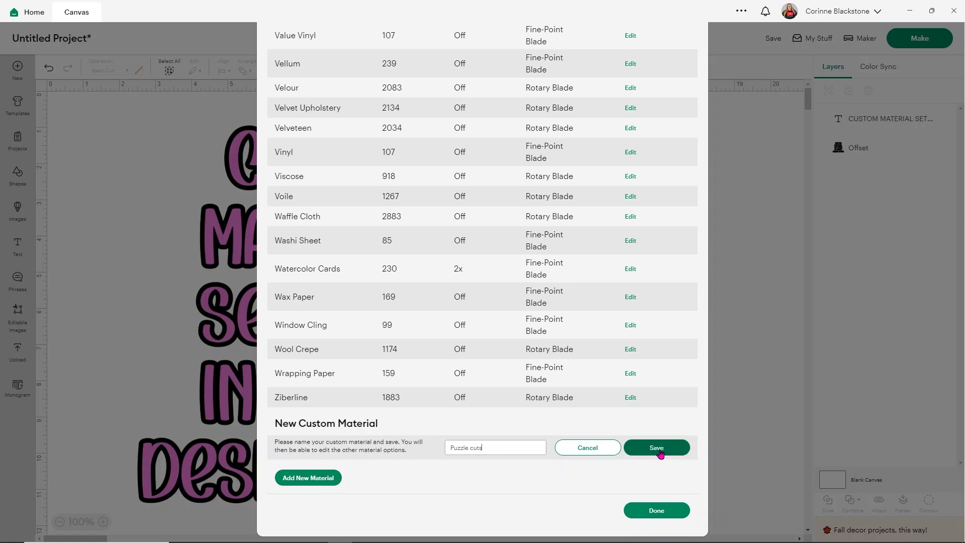
click(661, 449)
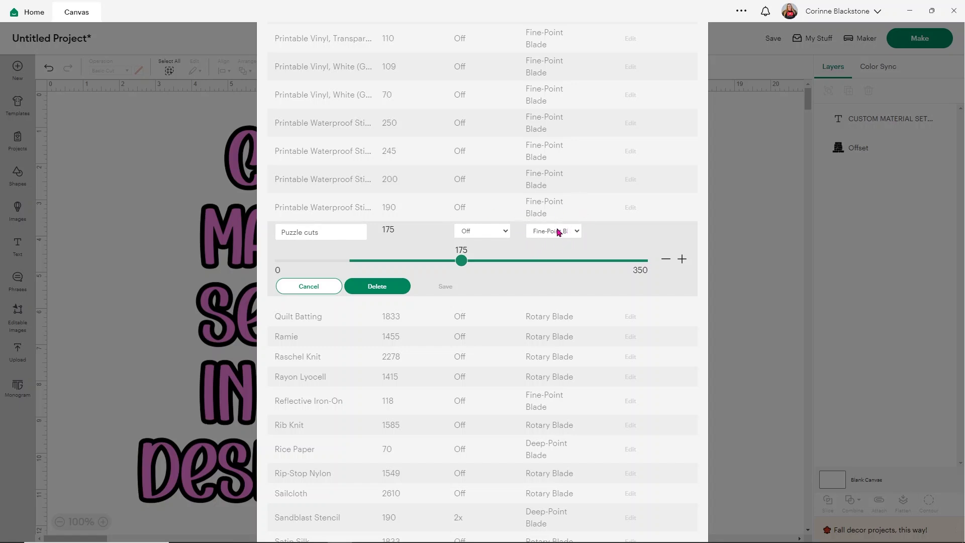
Set Puzzle cuts to Deep-Point Blade, pressure 350 and 2x multi-cut, then save.
click(577, 232)
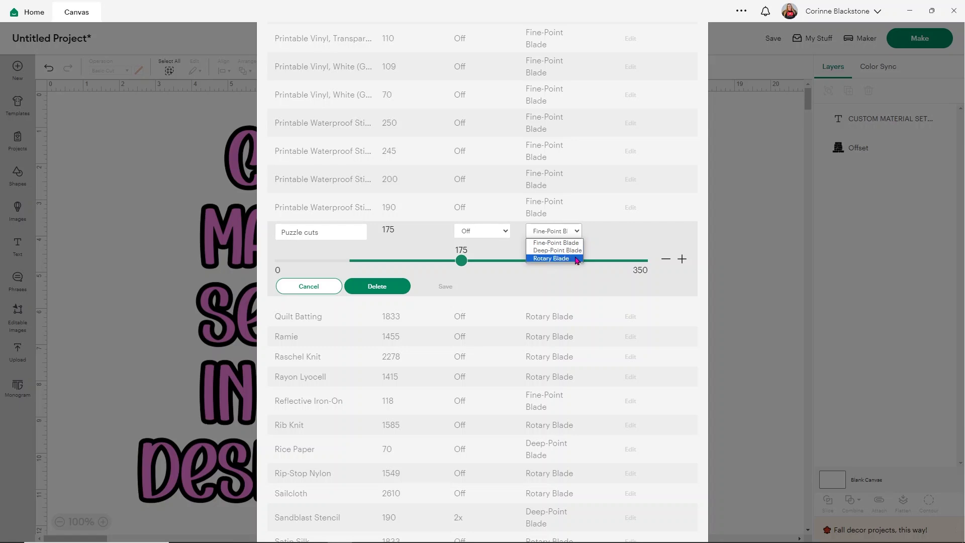
click(574, 251)
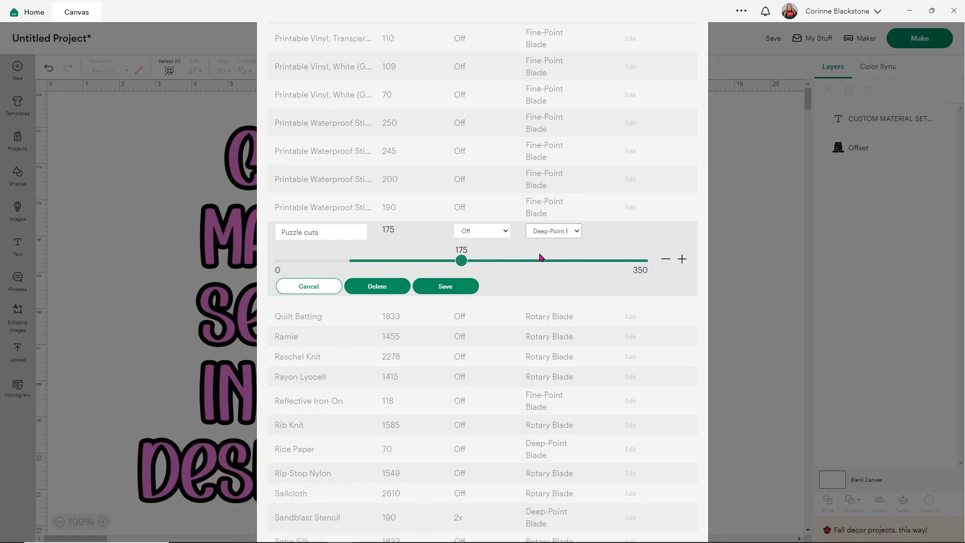
click(640, 261)
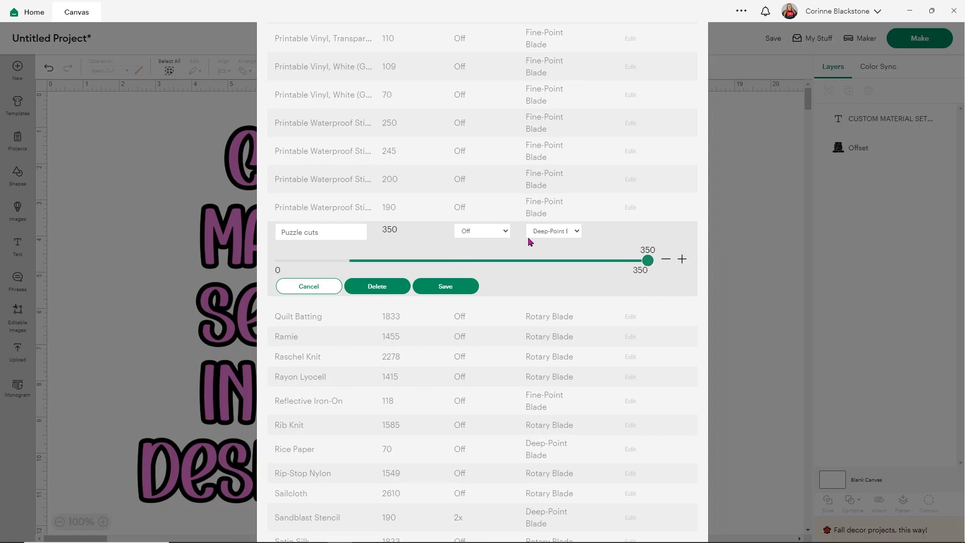
click(480, 233)
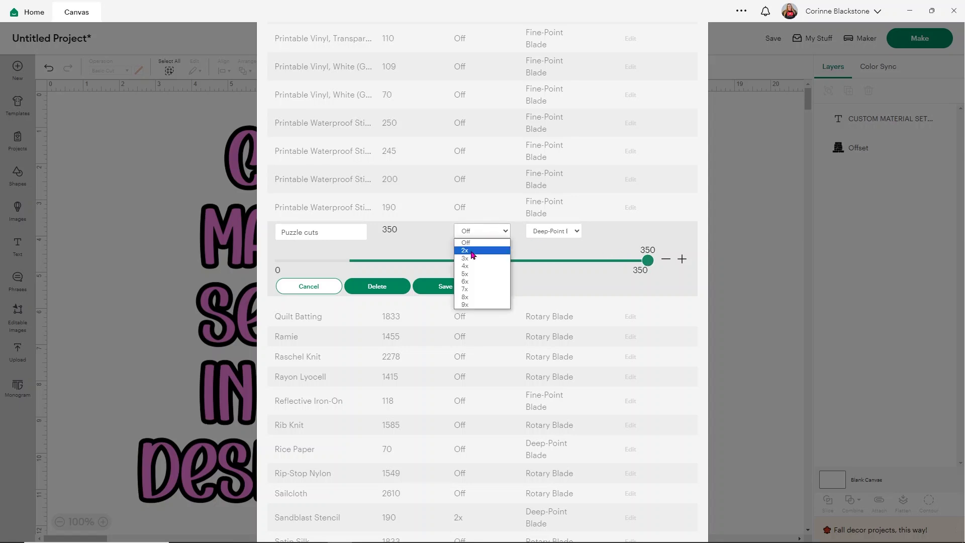
click(473, 251)
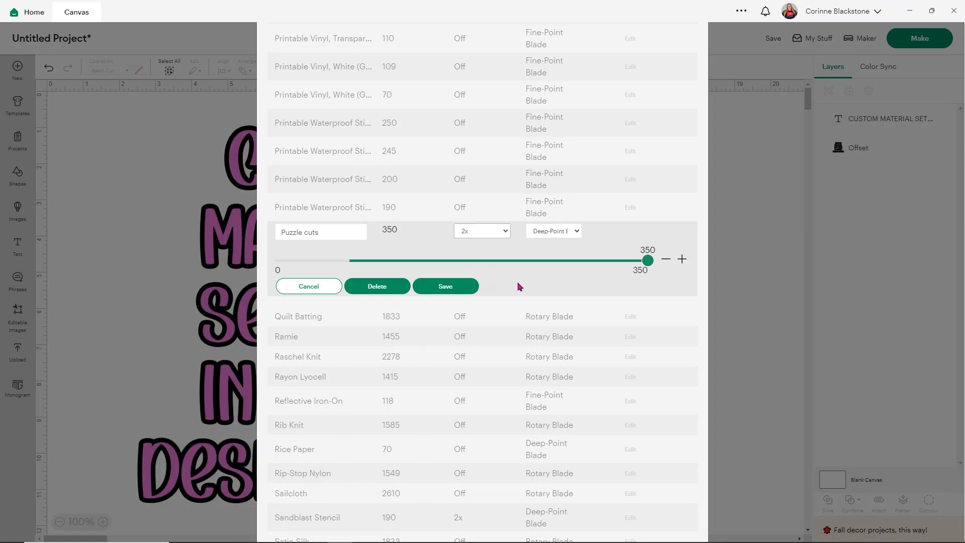
click(464, 287)
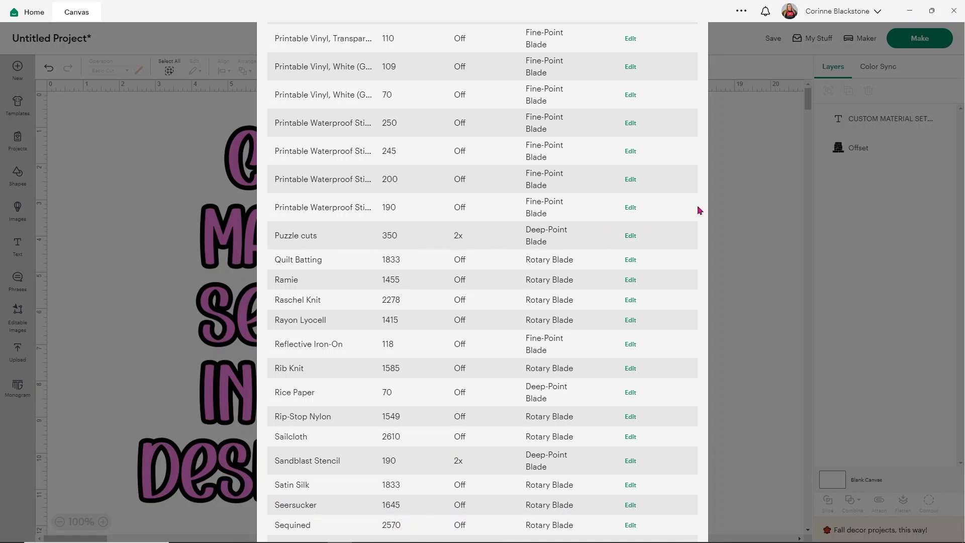
scroll(694, 180, up, 20)
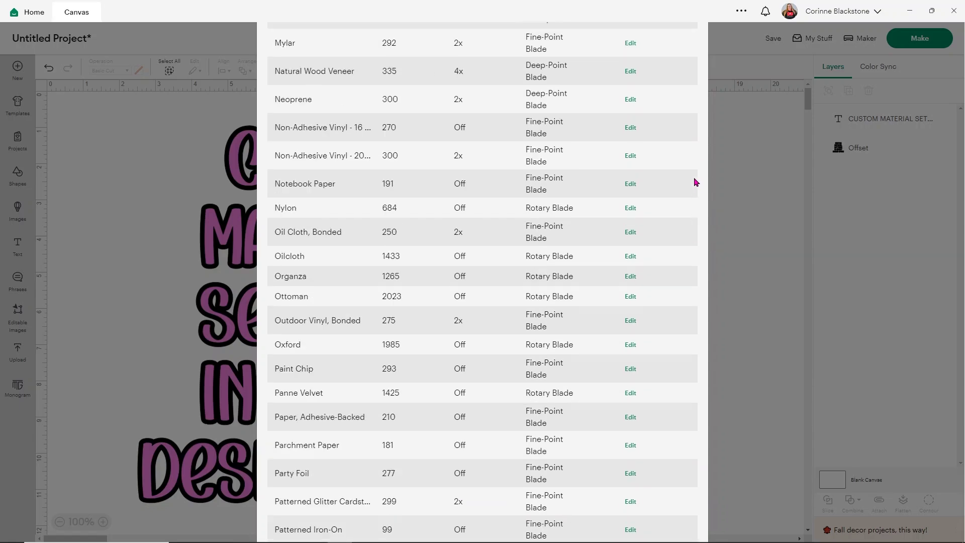
scroll(695, 181, up, 20)
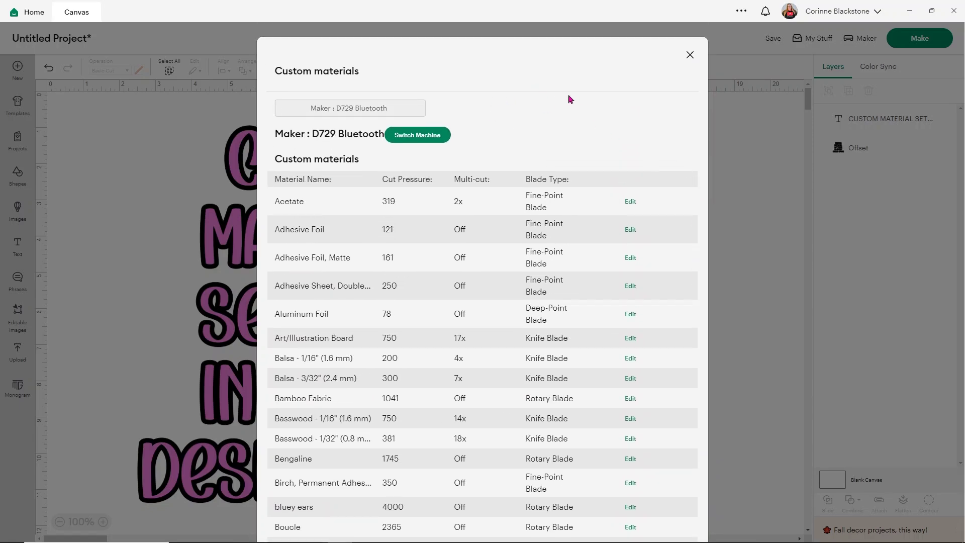
Close the custom materials list, choose Make, and continue past the mat preview.
click(689, 56)
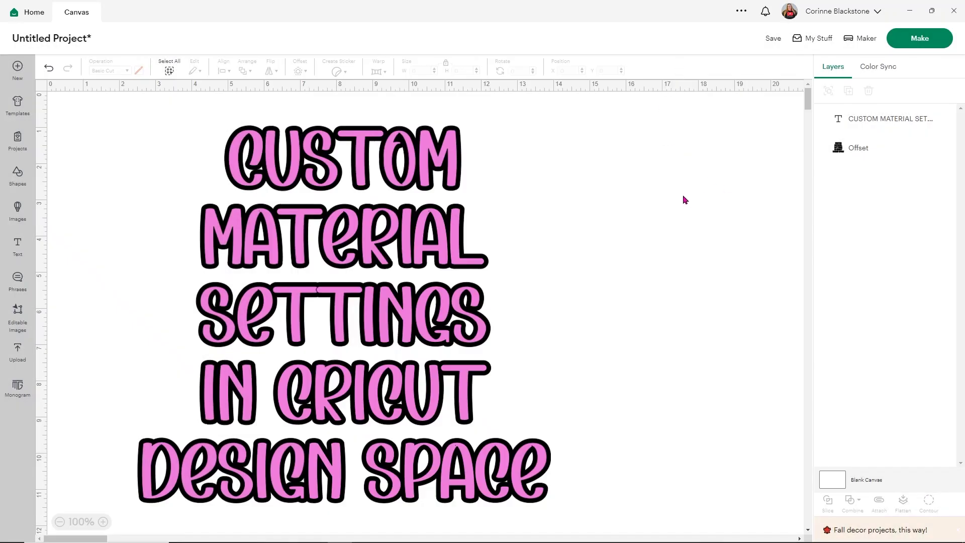
click(928, 45)
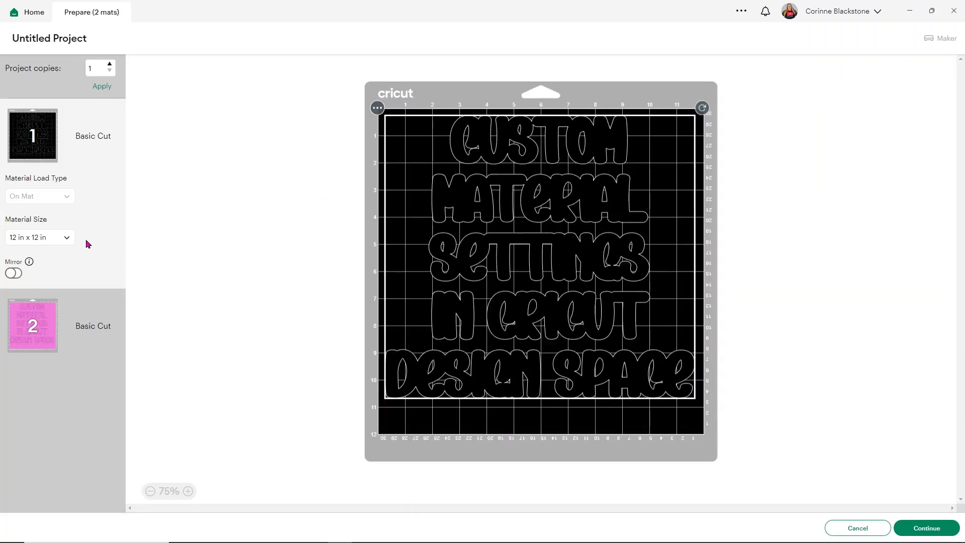
click(917, 527)
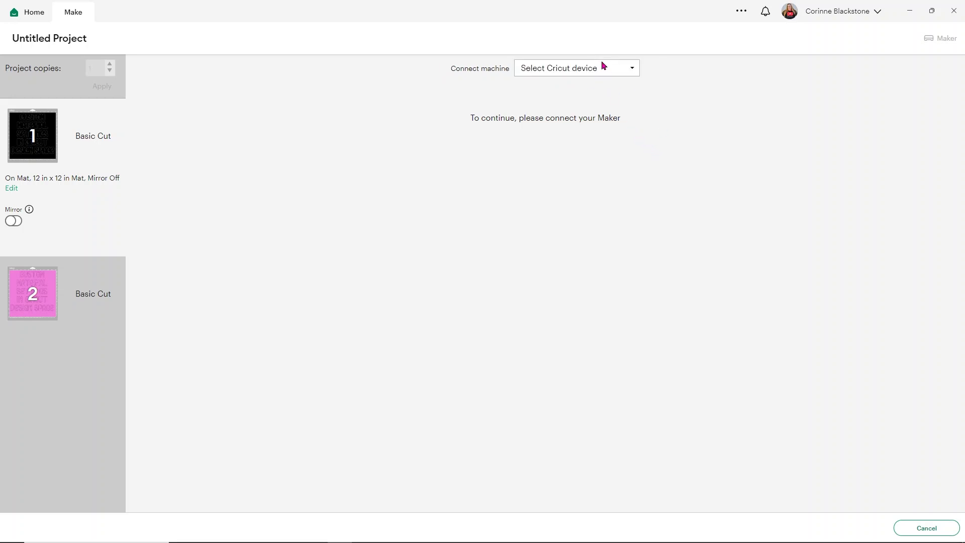
Connect the Maker : D729 Bluetooth and browse all materials.
click(601, 65)
click(576, 110)
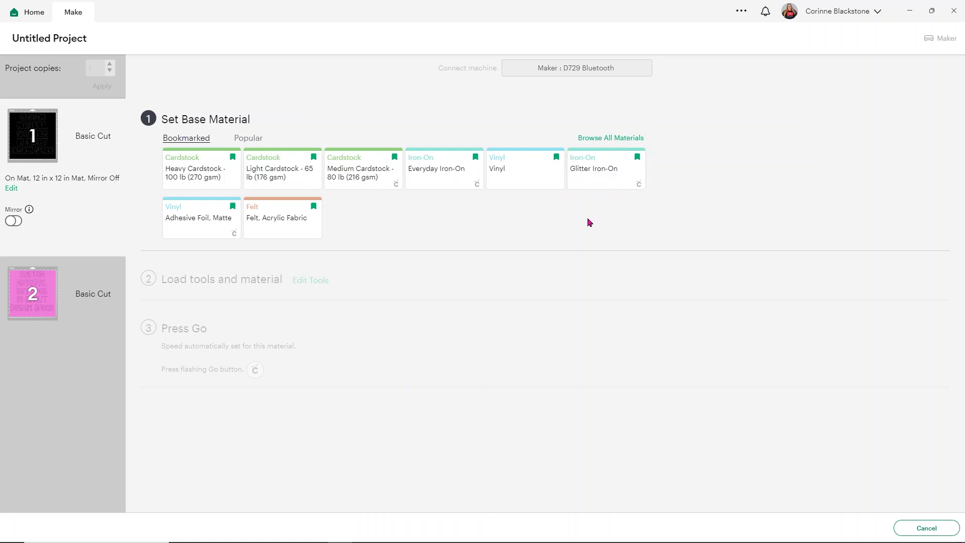
click(602, 139)
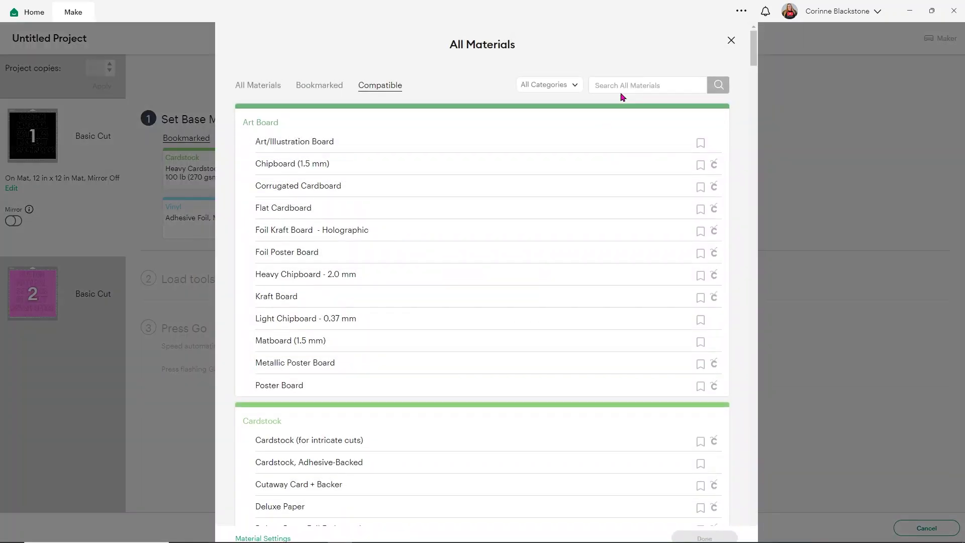
Search materials for 'puzzle', bookmark Puzzle cuts, and confirm it as the base material.
click(626, 86)
text(puzzle)
click(716, 91)
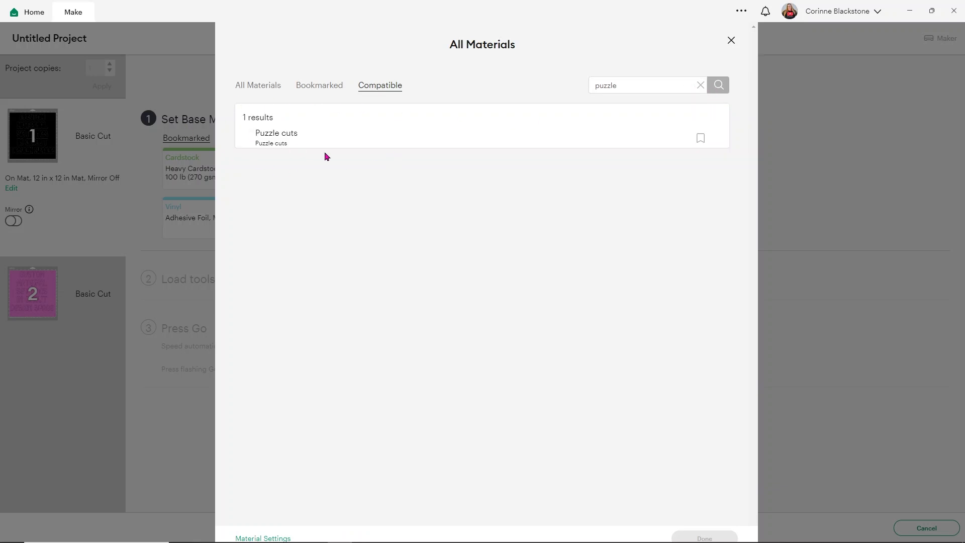
click(700, 140)
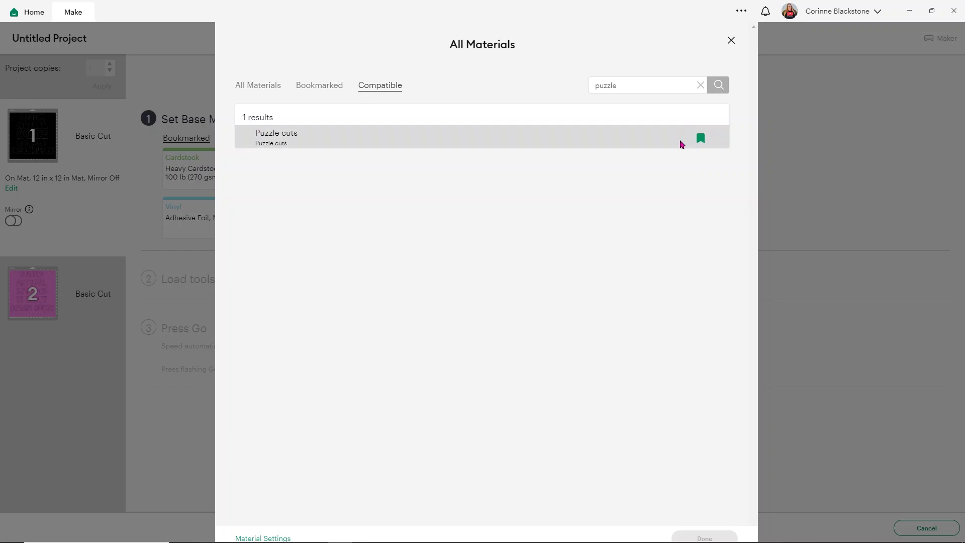
click(382, 134)
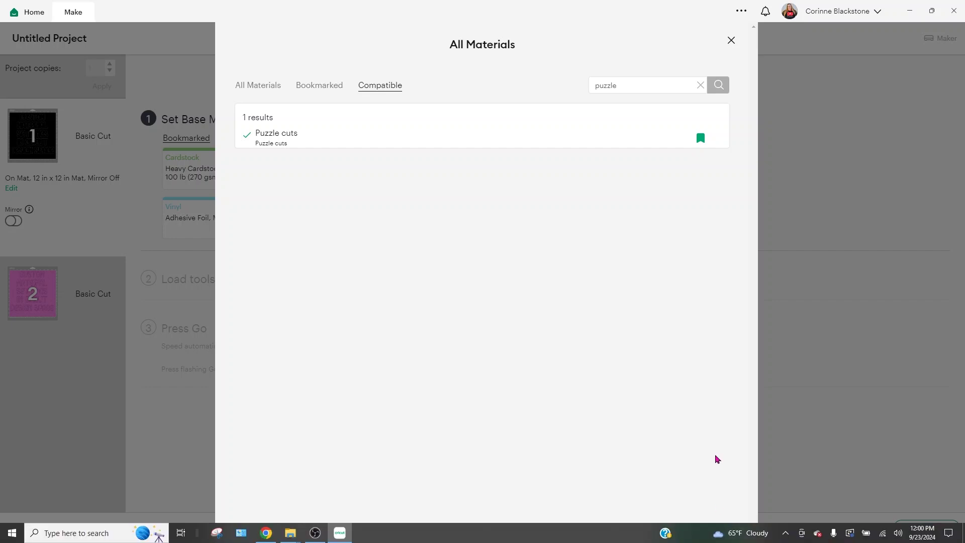
click(703, 538)
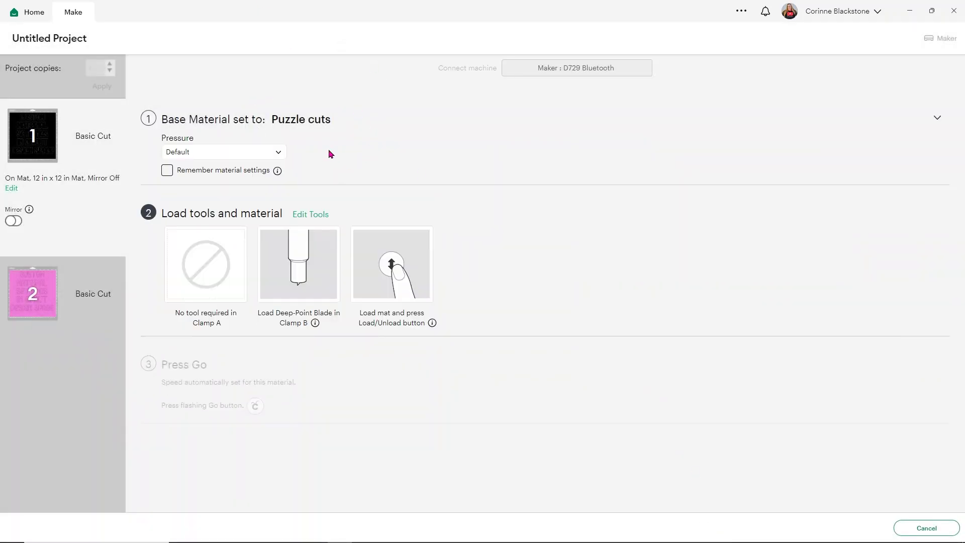
Leave the Puzzle cuts pressure at Default and reopen the base material picker.
click(215, 156)
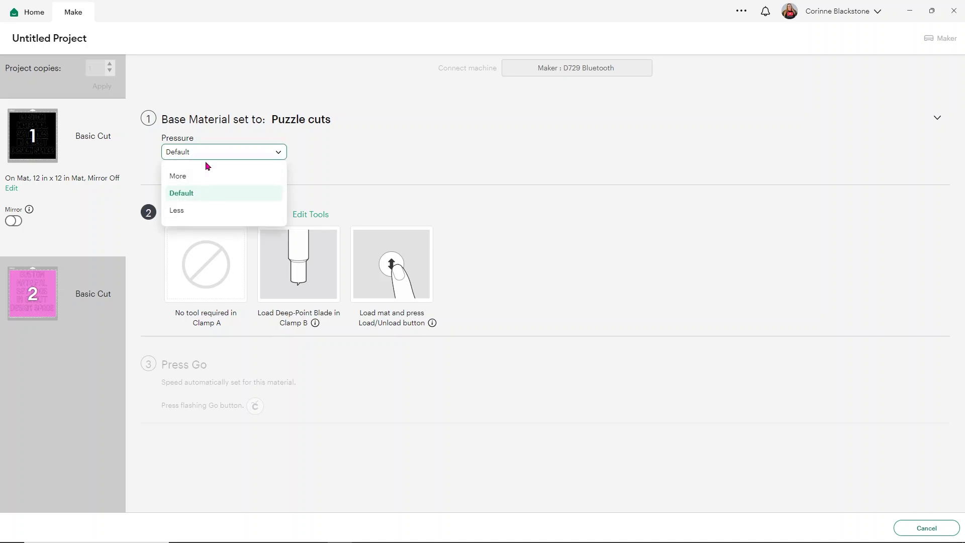
click(437, 135)
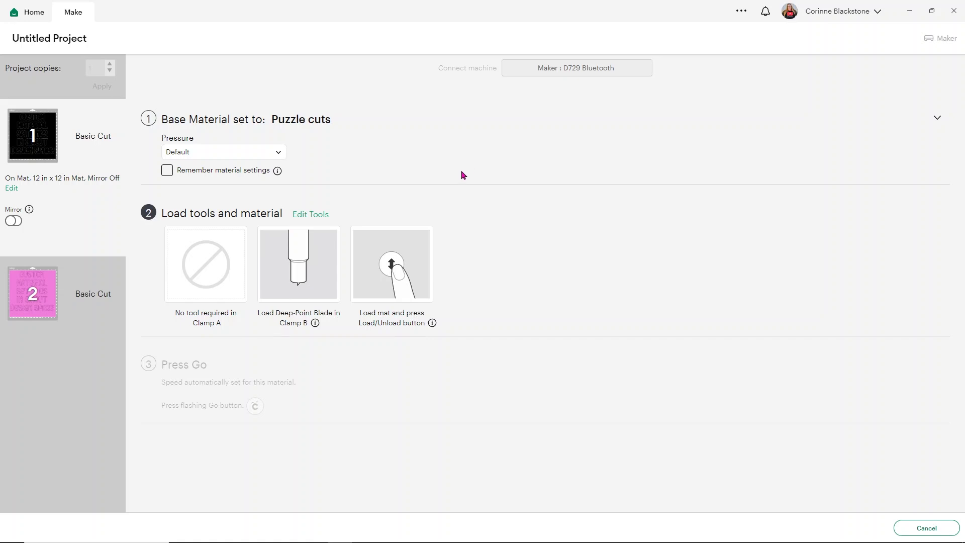
click(322, 124)
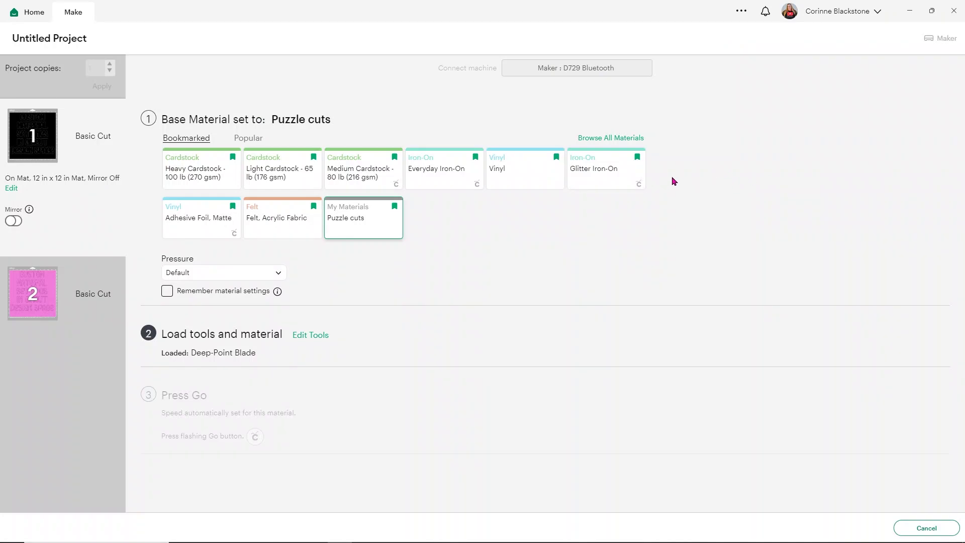
Open Material Settings, start a new custom material, then discard it and close.
click(615, 143)
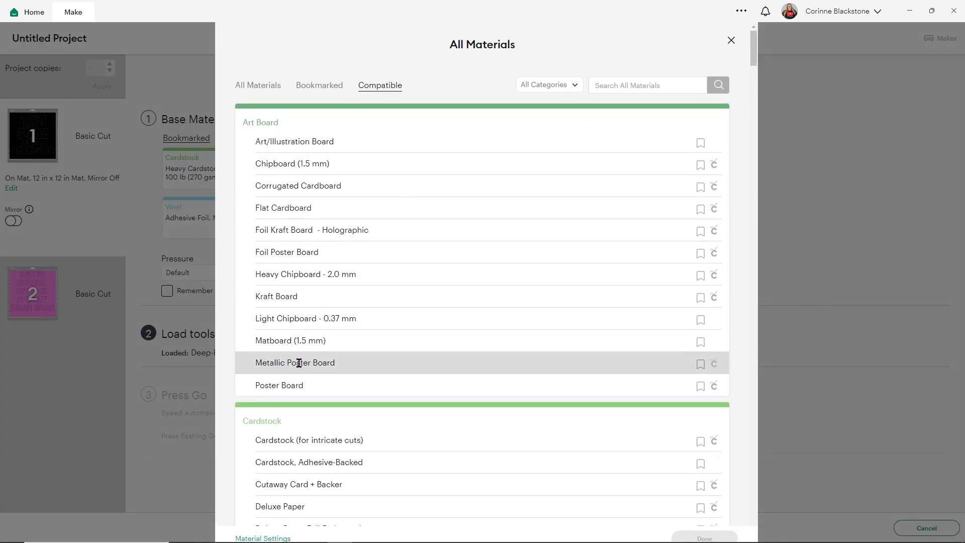
click(278, 537)
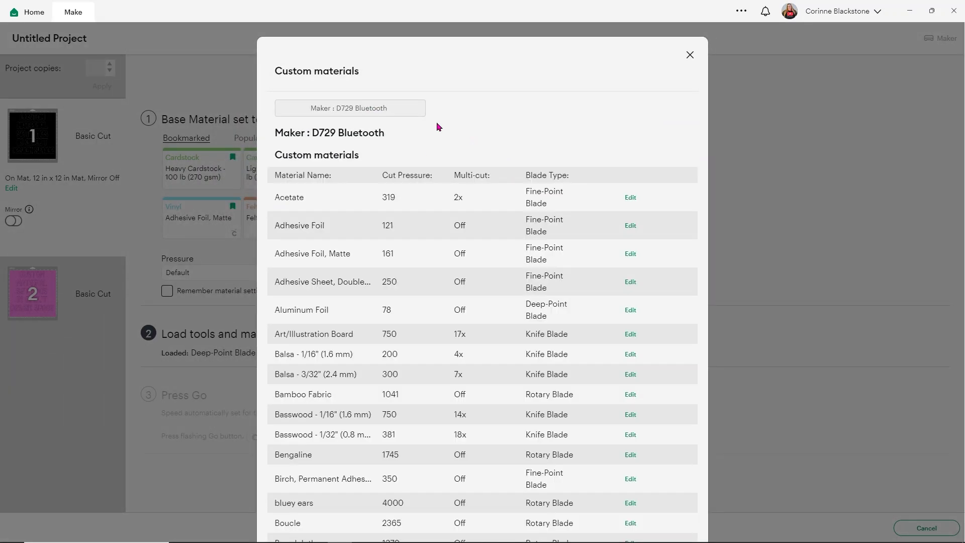
scroll(457, 140, down, 20)
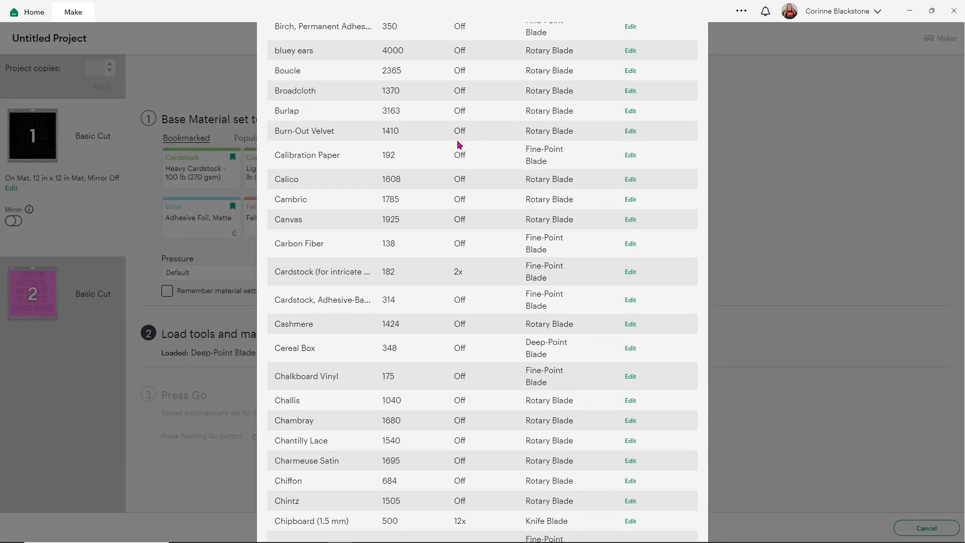
scroll(501, 216, down, 20)
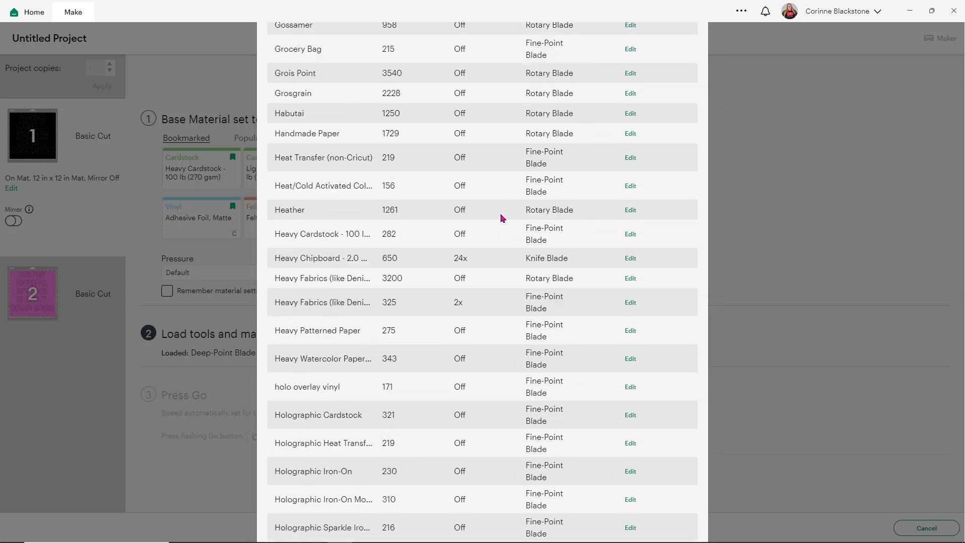
scroll(501, 215, down, 20)
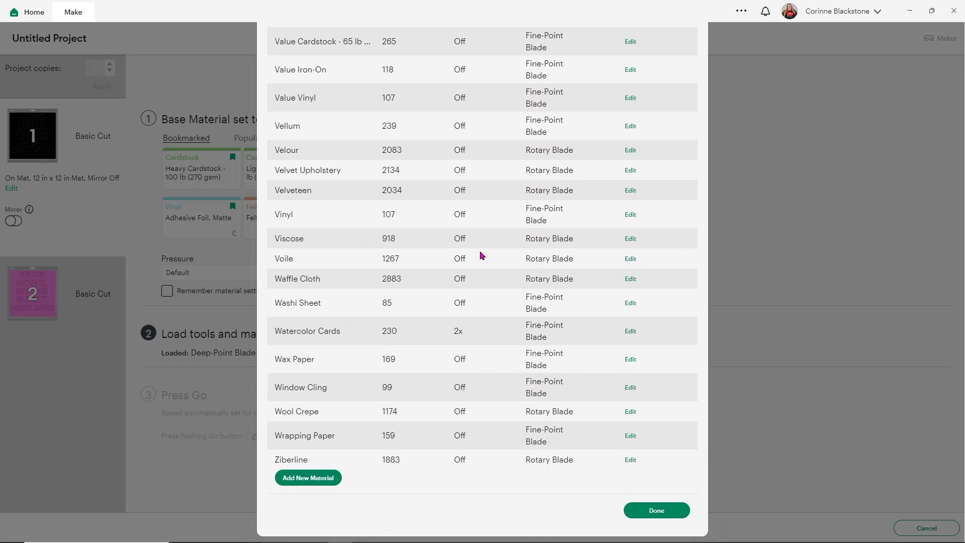
click(299, 478)
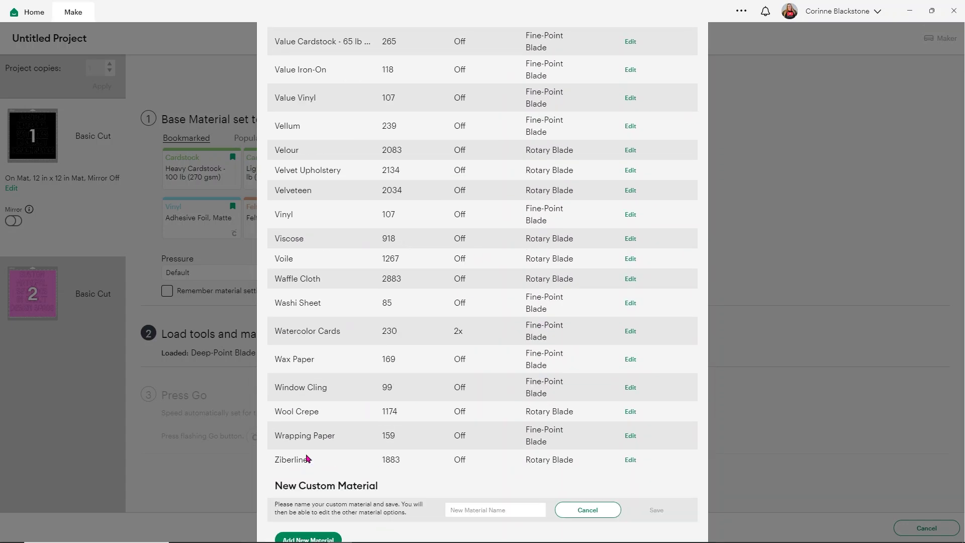
scroll(371, 398, down, 2)
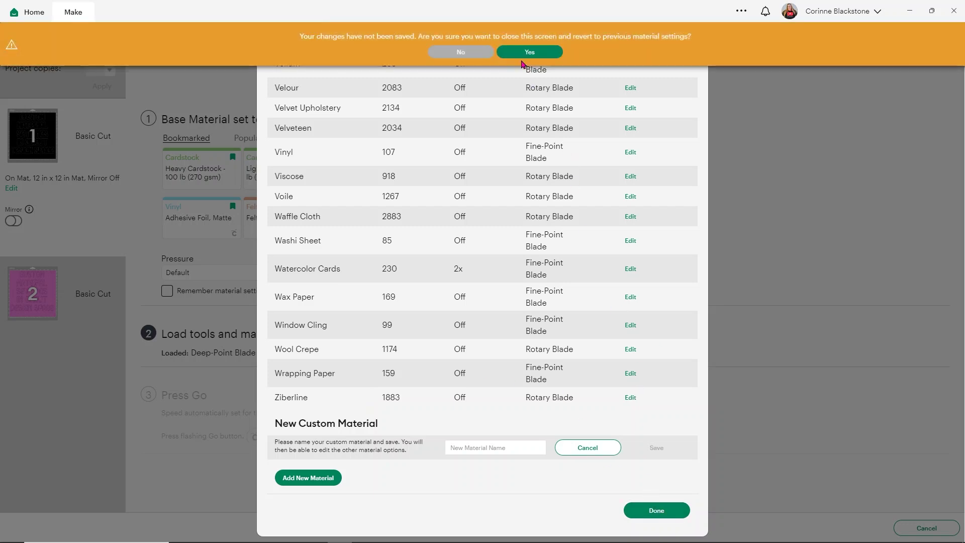
click(522, 55)
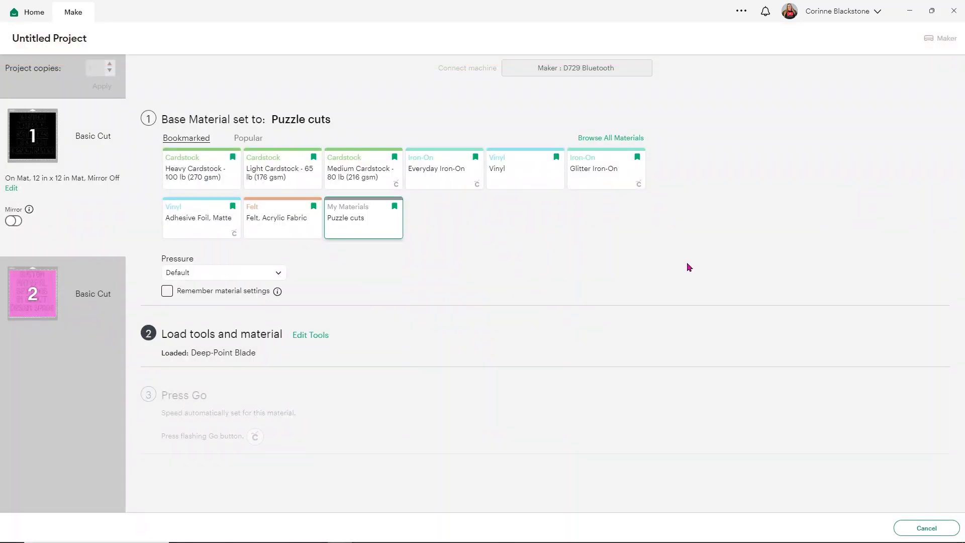
Cancel the cut, confirm cancelling, and leave the mat preview to return to the canvas.
click(927, 528)
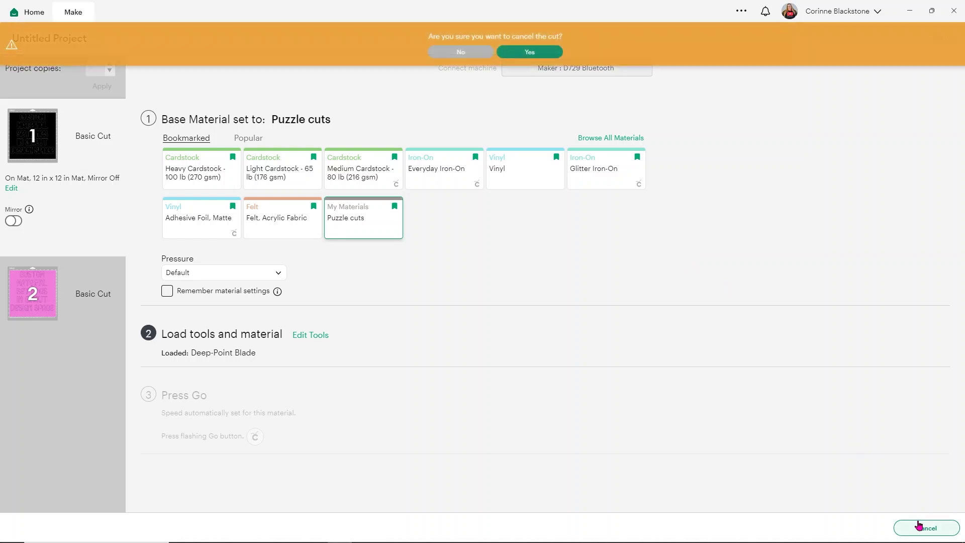
click(543, 52)
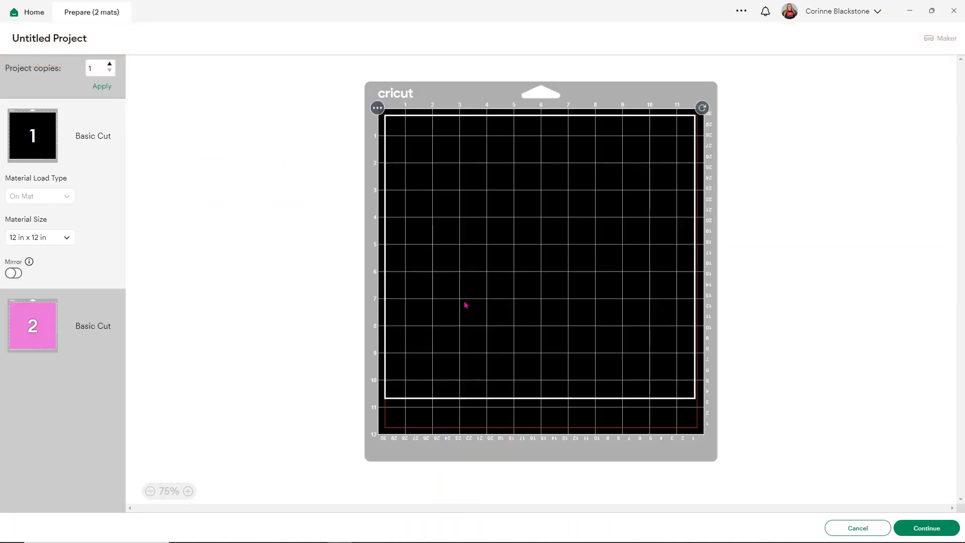
click(858, 527)
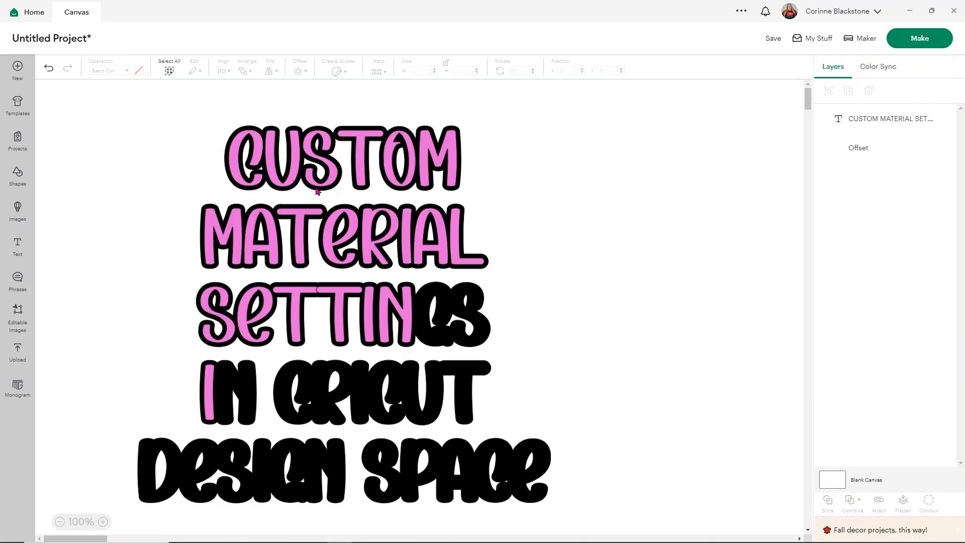